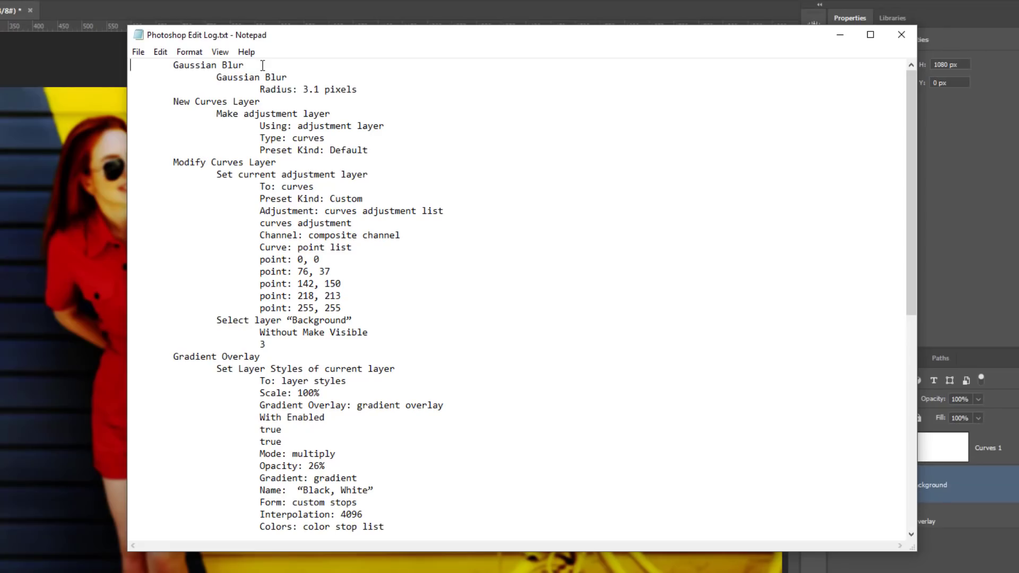
Highlight the blur, curves and gradient log entries, then open 'Start your photo edits with a profile'.
drag(247, 65, 173, 64)
drag(276, 162, 173, 161)
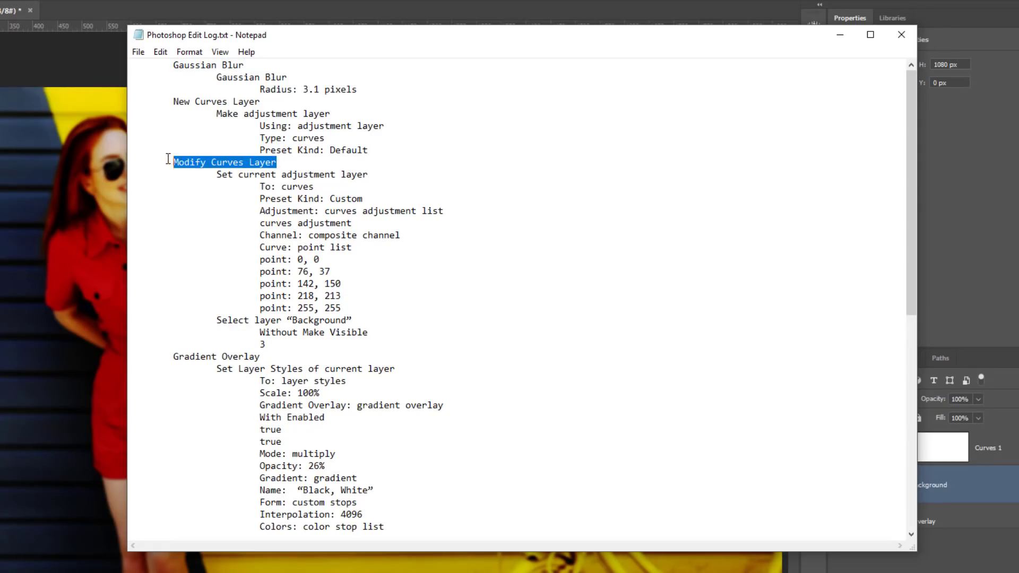
drag(273, 359, 161, 359)
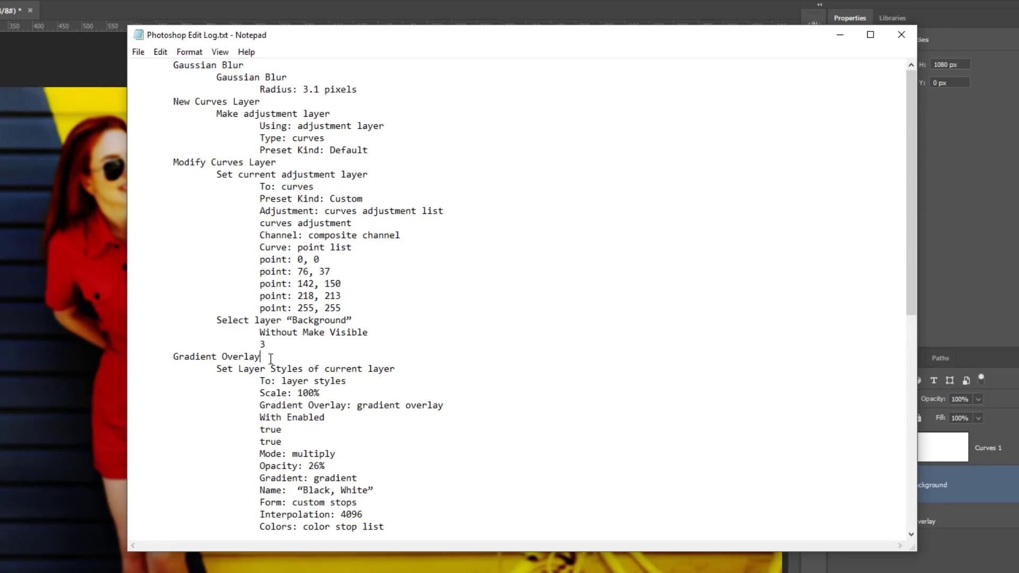
click(239, 403)
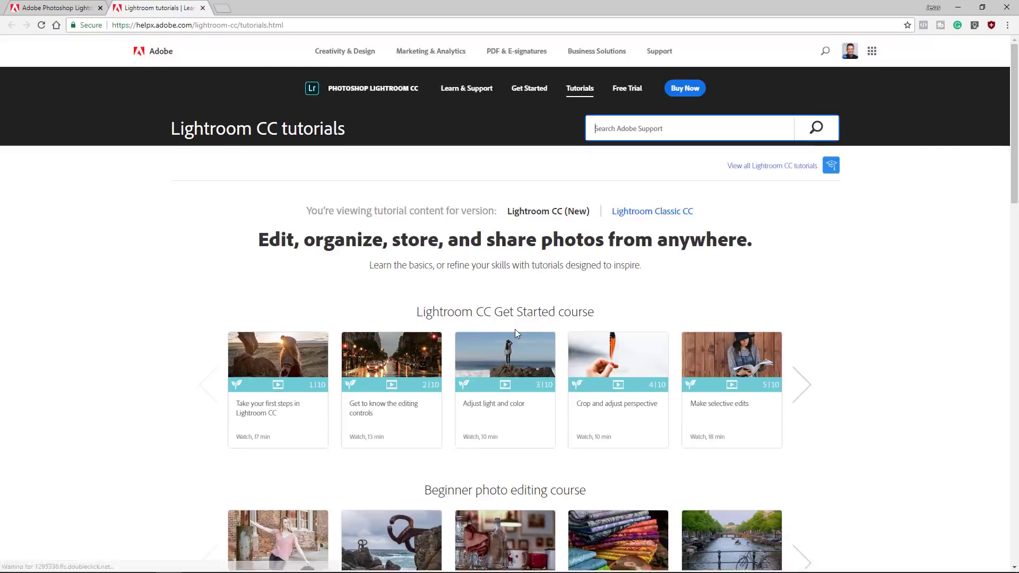
scroll(515, 329, down, 2)
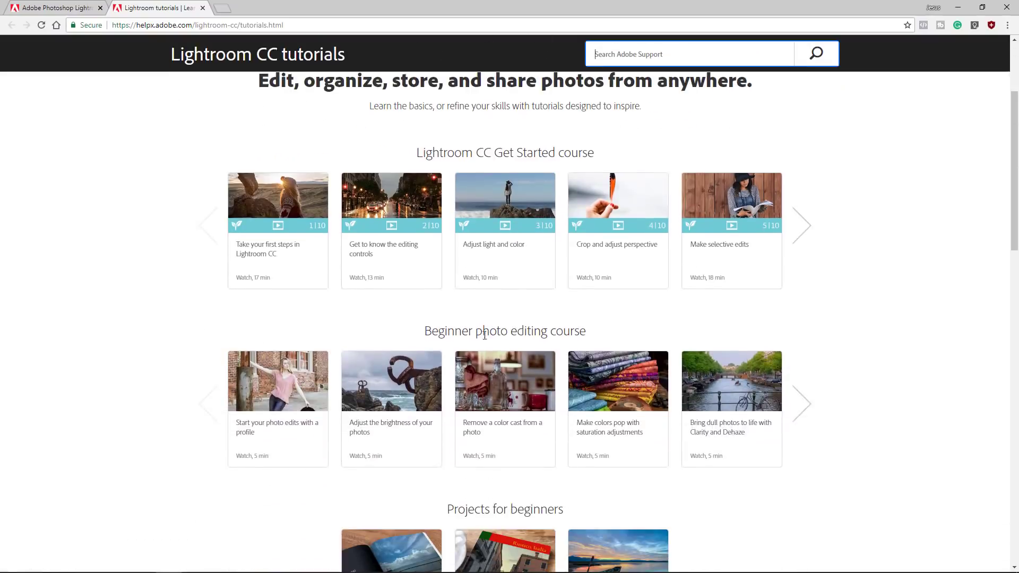
drag(427, 332, 587, 333)
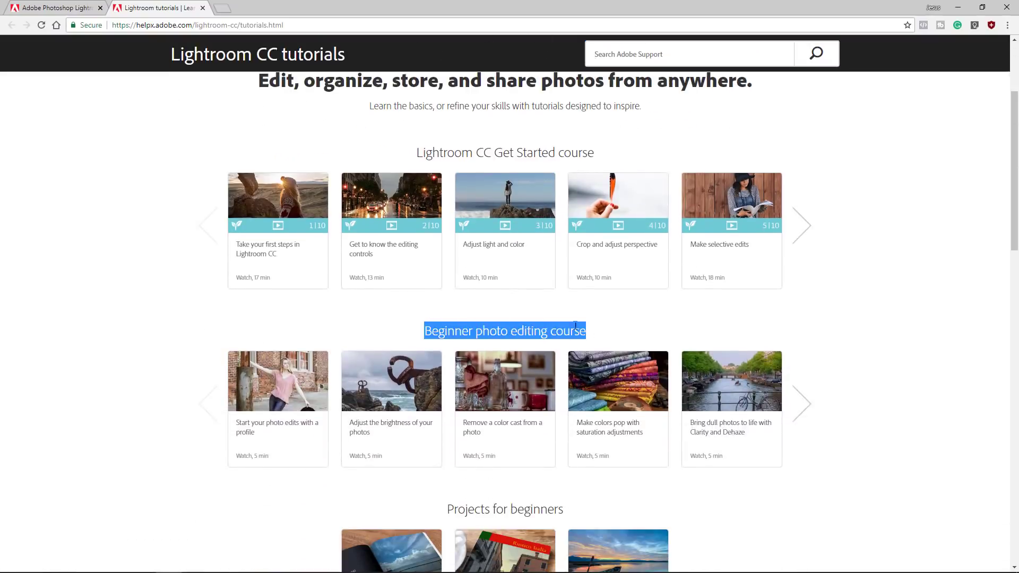
click(228, 372)
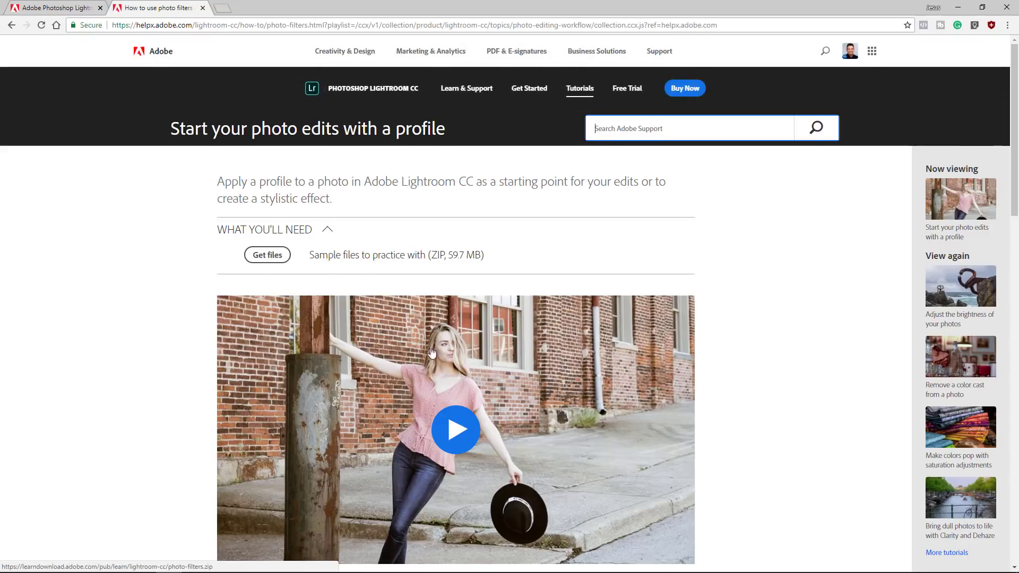
mouse_move(1016, 194)
mouse_down()
mouse_move(1017, 306)
mouse_move(713, 331)
mouse_up()
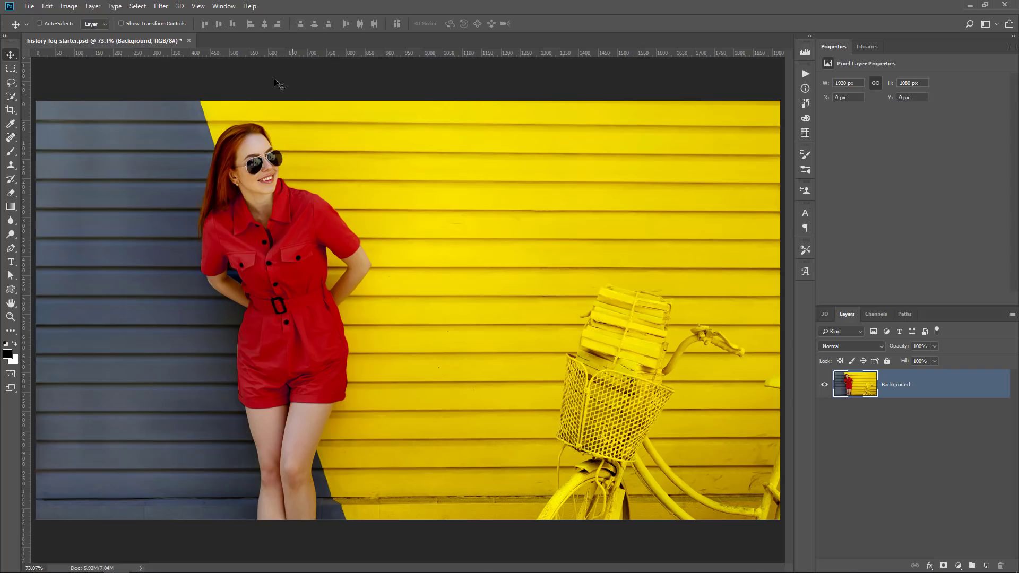
click(225, 6)
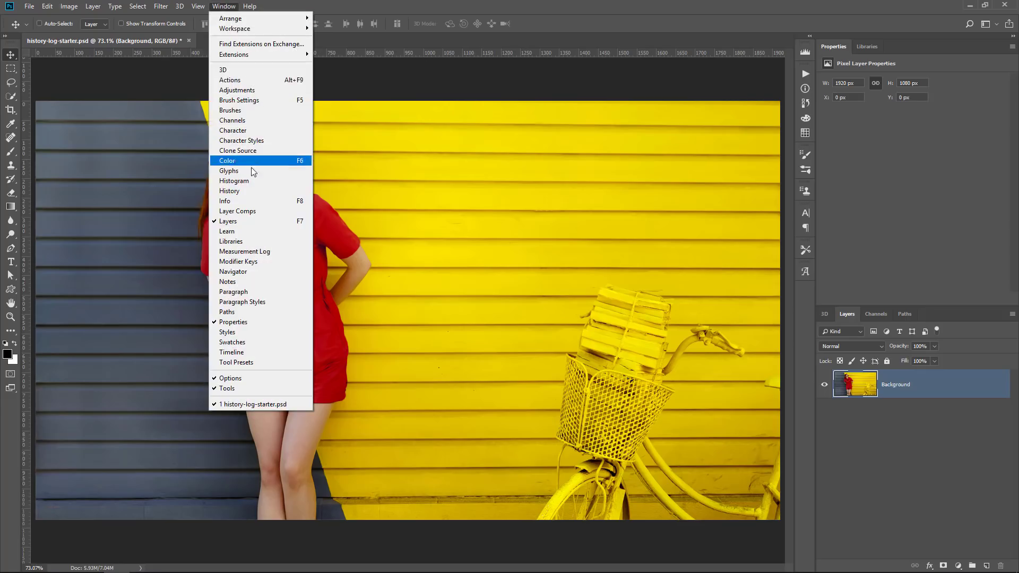
click(254, 197)
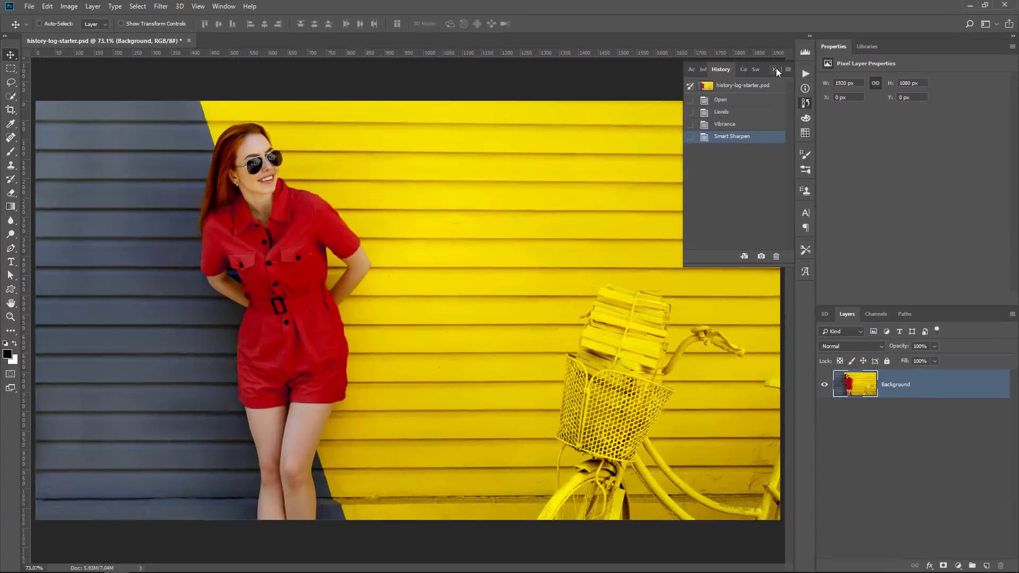
click(776, 70)
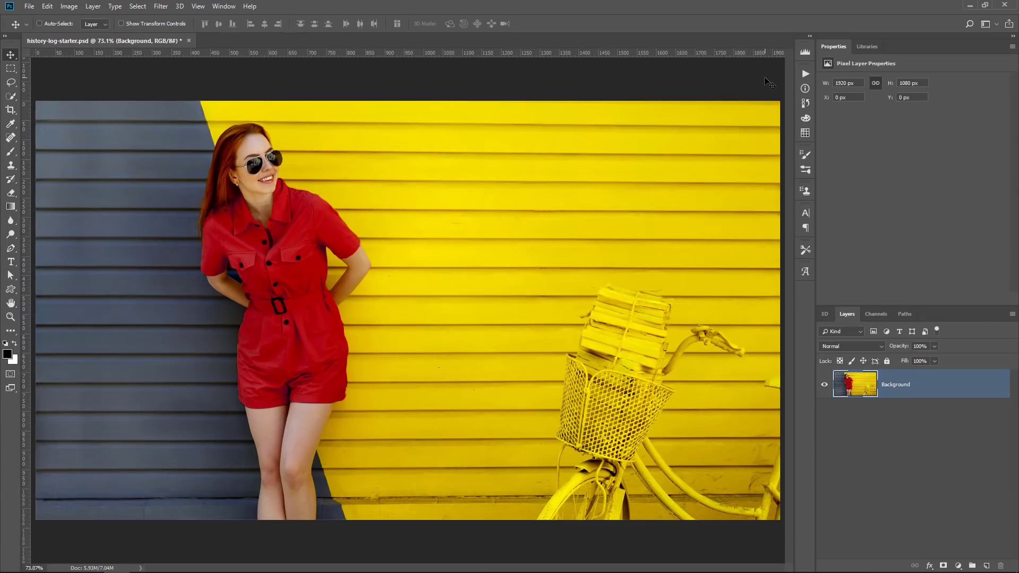
Tick the History Log checkbox in Photoshop Preferences (Ctrl+K).
key(ctrl+k)
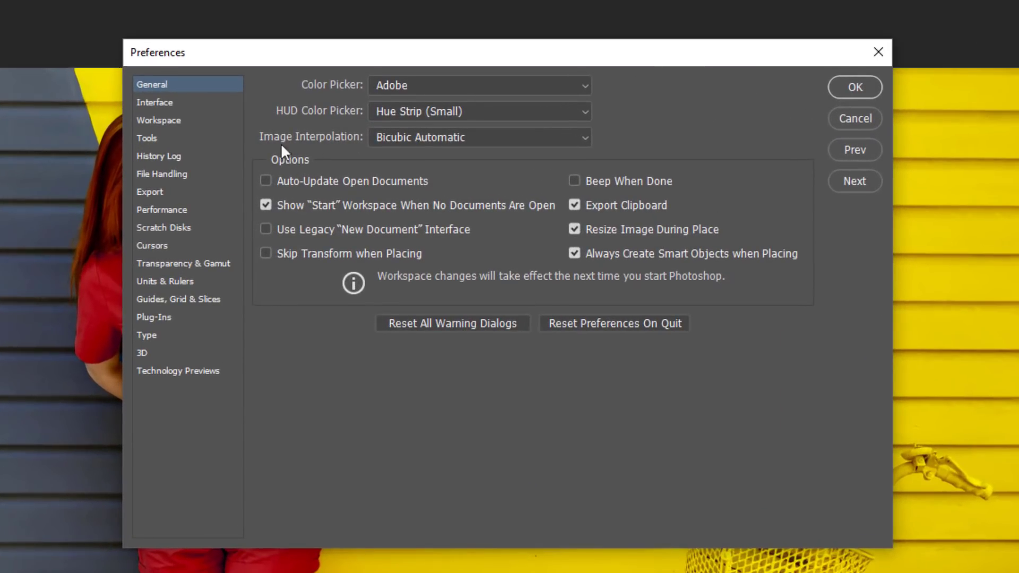
click(163, 159)
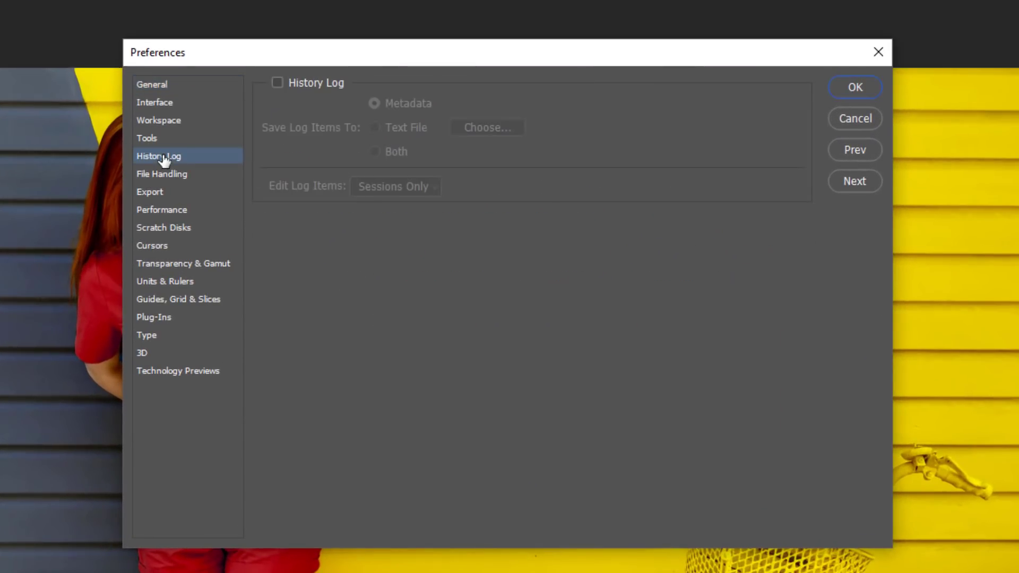
click(277, 82)
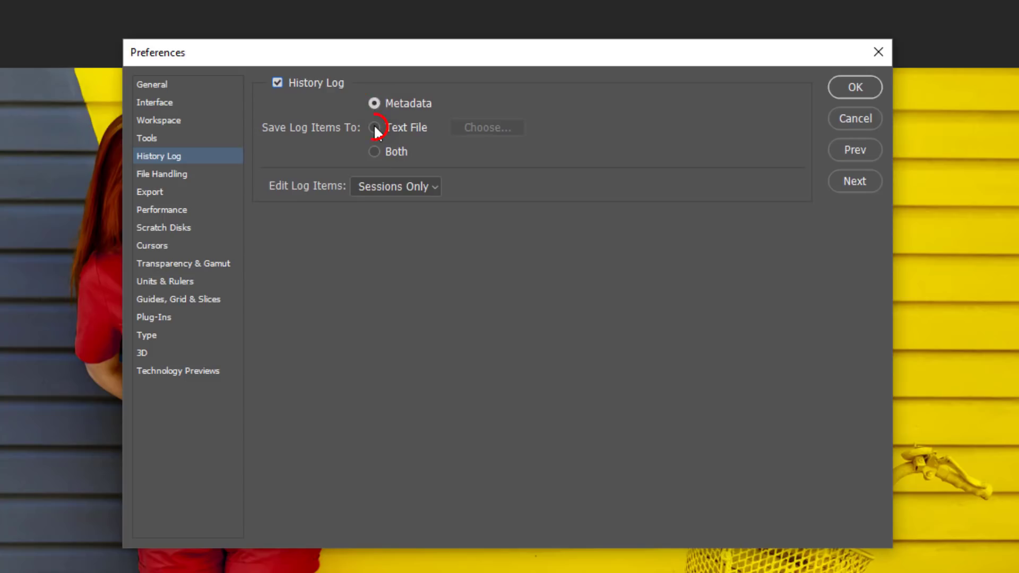
Save log items to Both, metadata and 'Photoshop Edit Log.txt' in the assets folder.
click(374, 128)
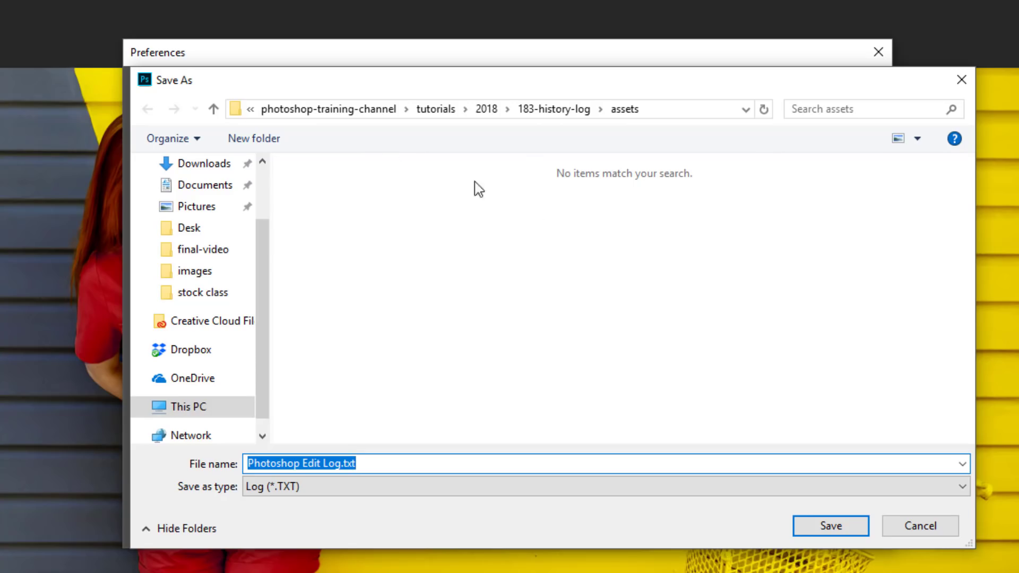
click(918, 525)
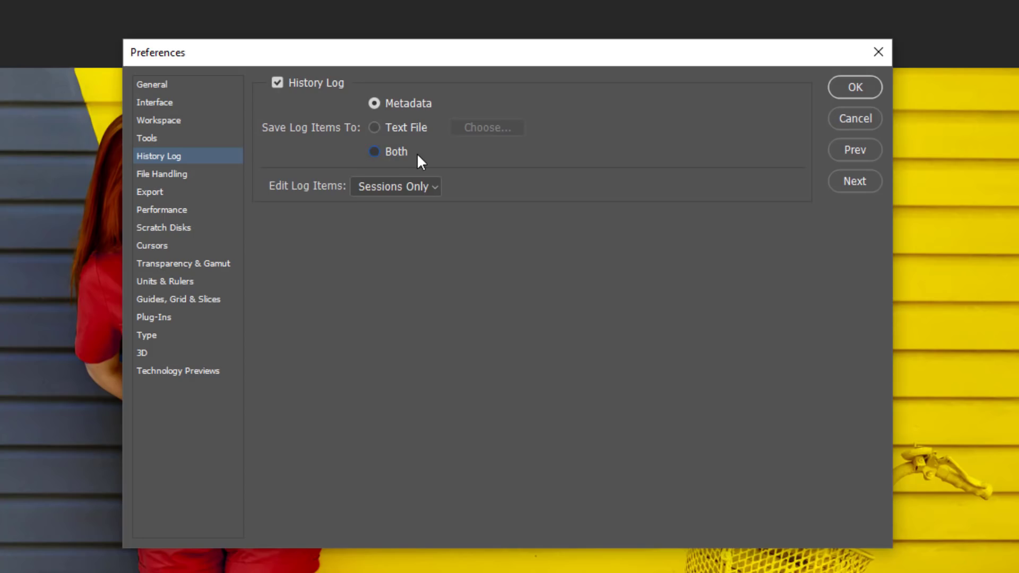
click(375, 151)
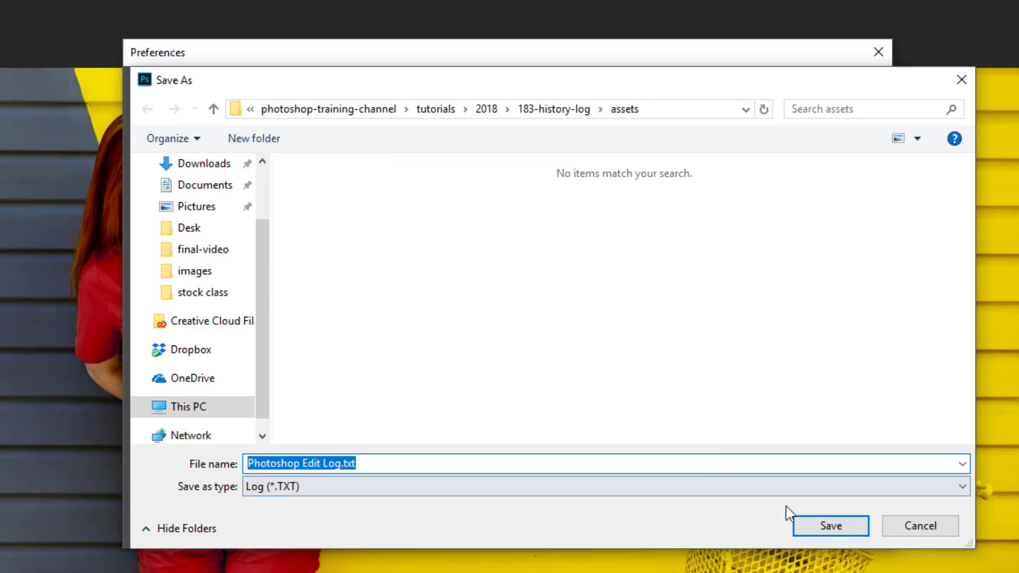
click(820, 531)
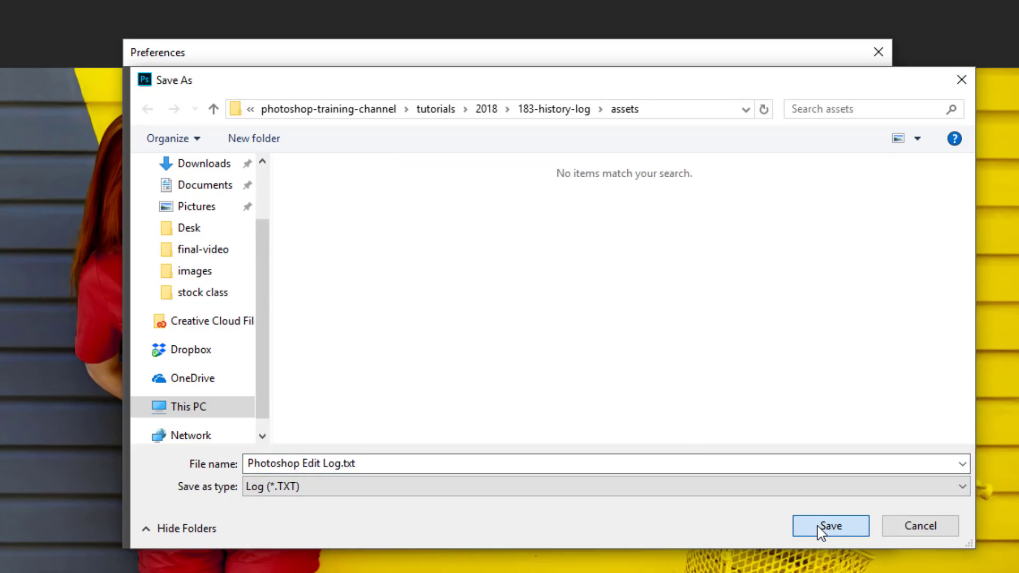
click(819, 526)
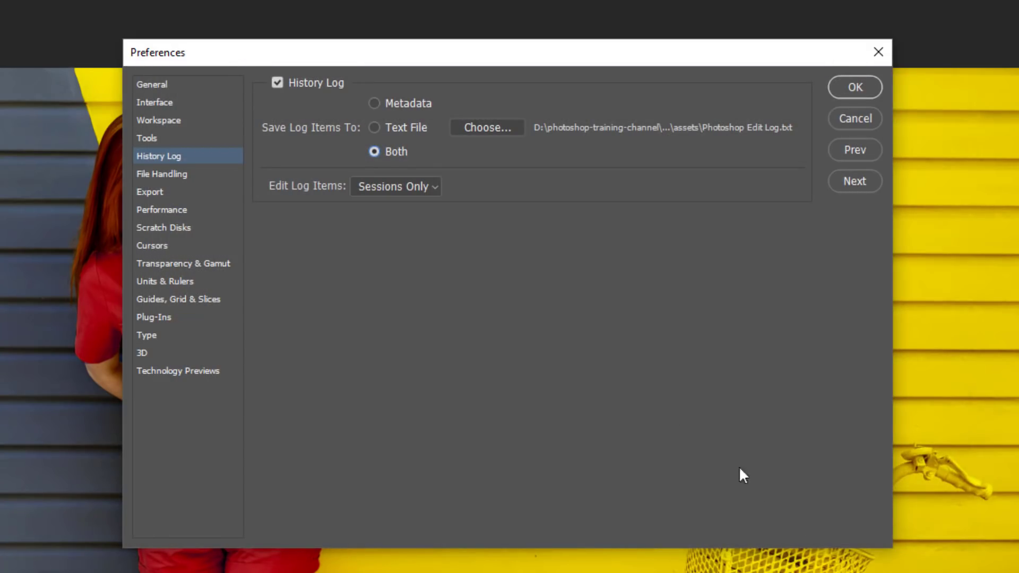
Set Edit Log Items to Detailed and confirm the Preferences with OK.
click(416, 188)
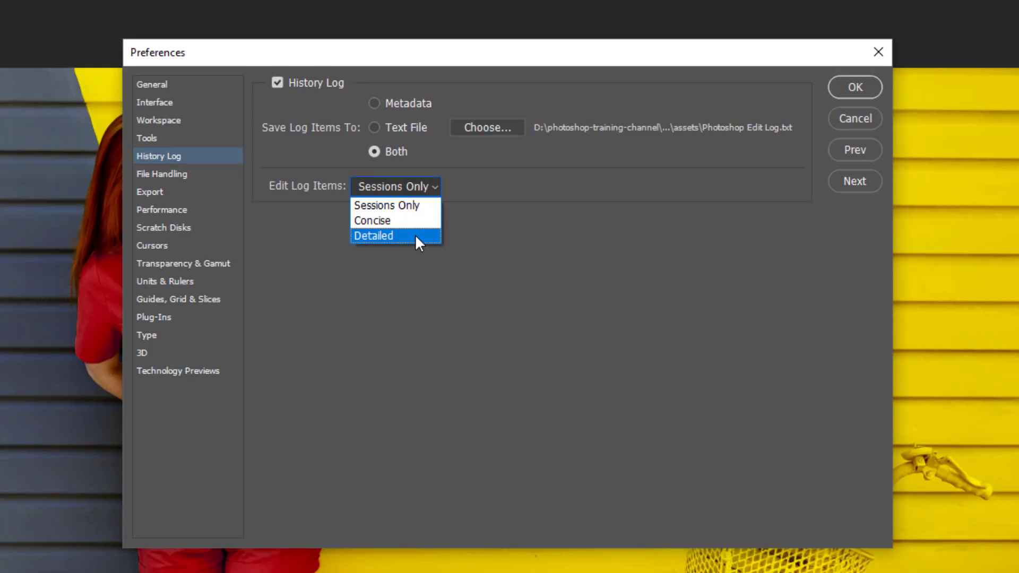
click(415, 237)
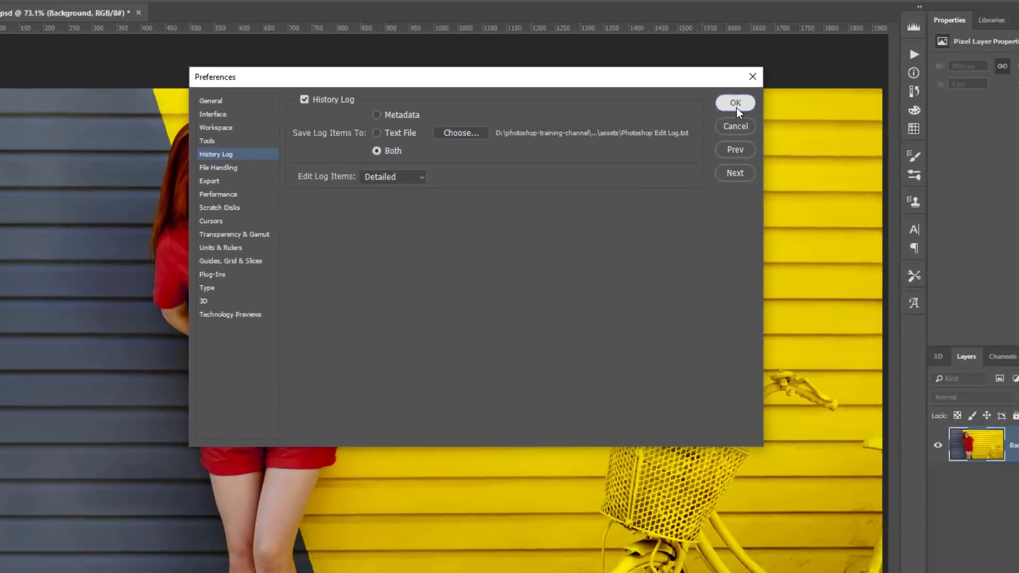
click(850, 89)
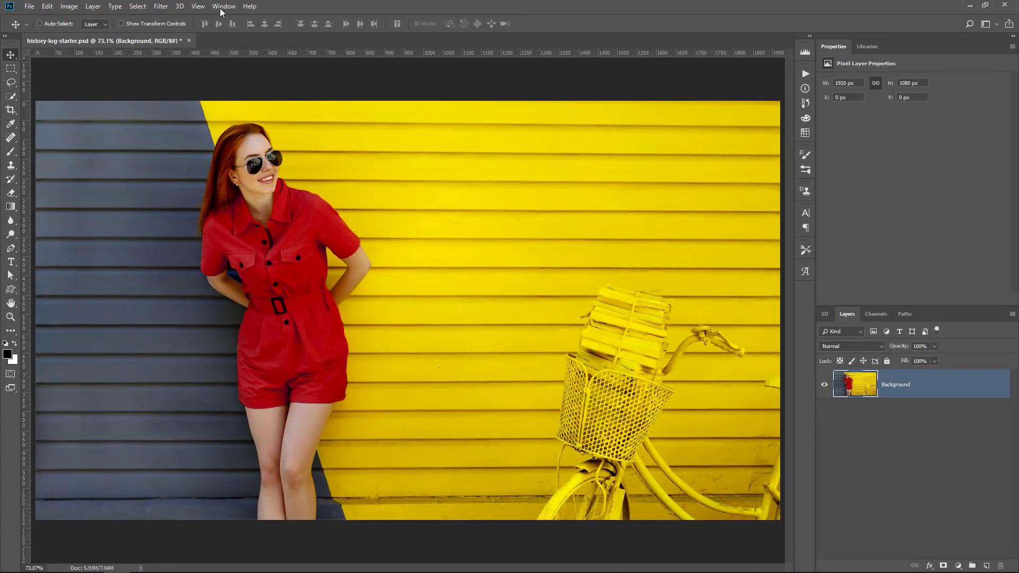
Apply a Gaussian Blur with a 3.1-pixel radius to the photo.
click(165, 8)
mouse_move(167, 126)
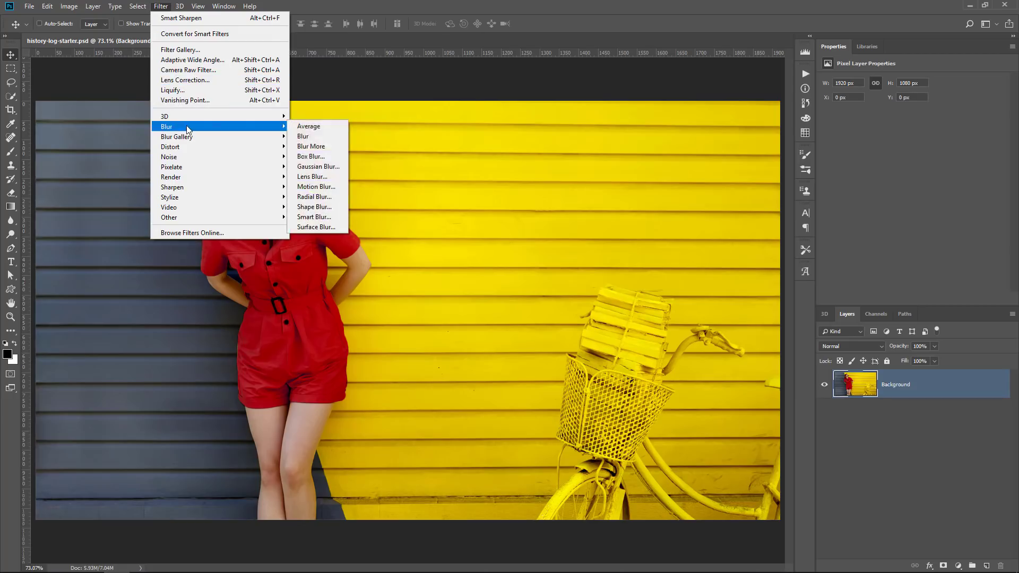
click(313, 167)
drag(642, 304, 621, 304)
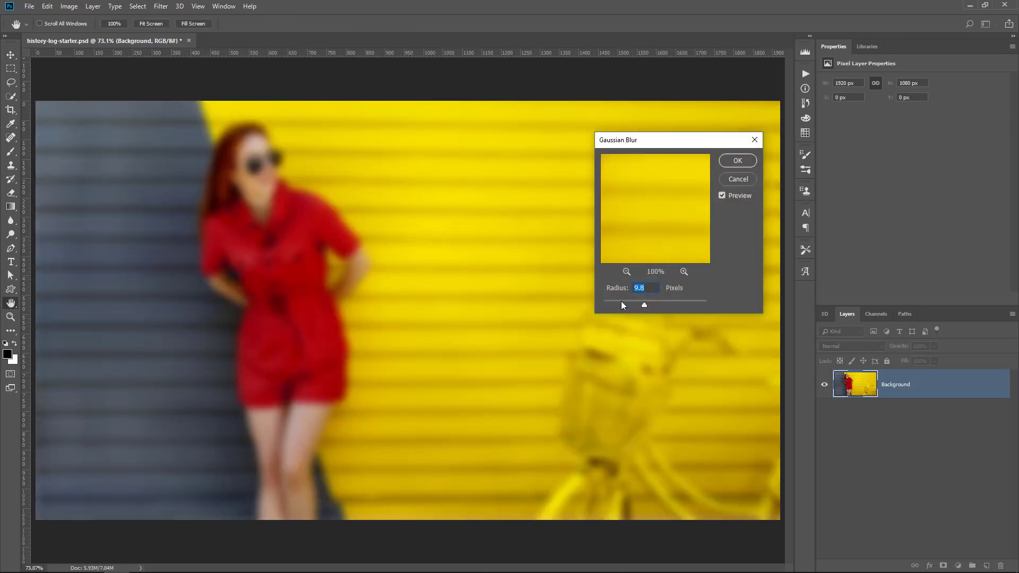
click(740, 162)
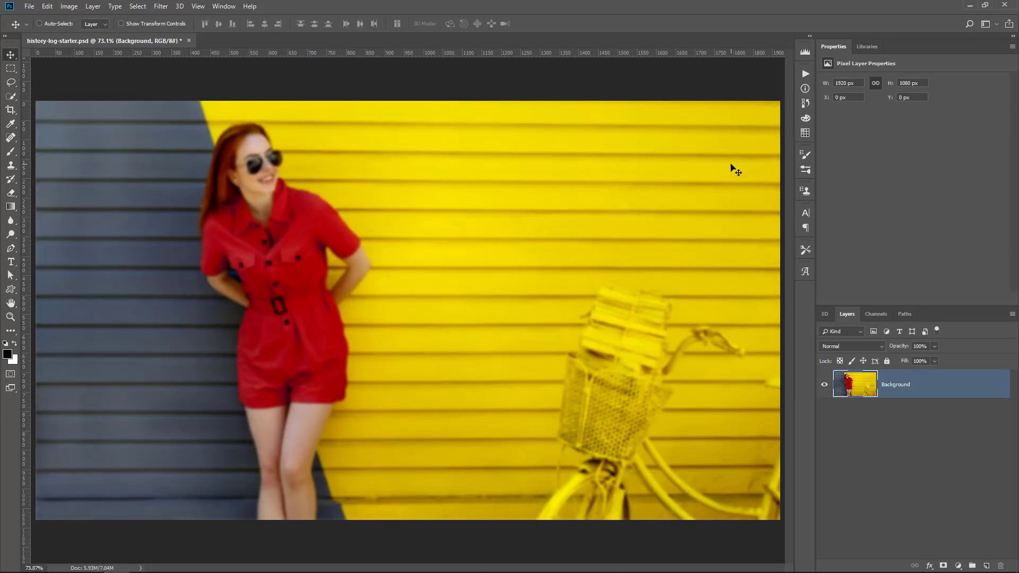
Add a Curves adjustment layer shaped into an S-curve for contrast.
click(958, 565)
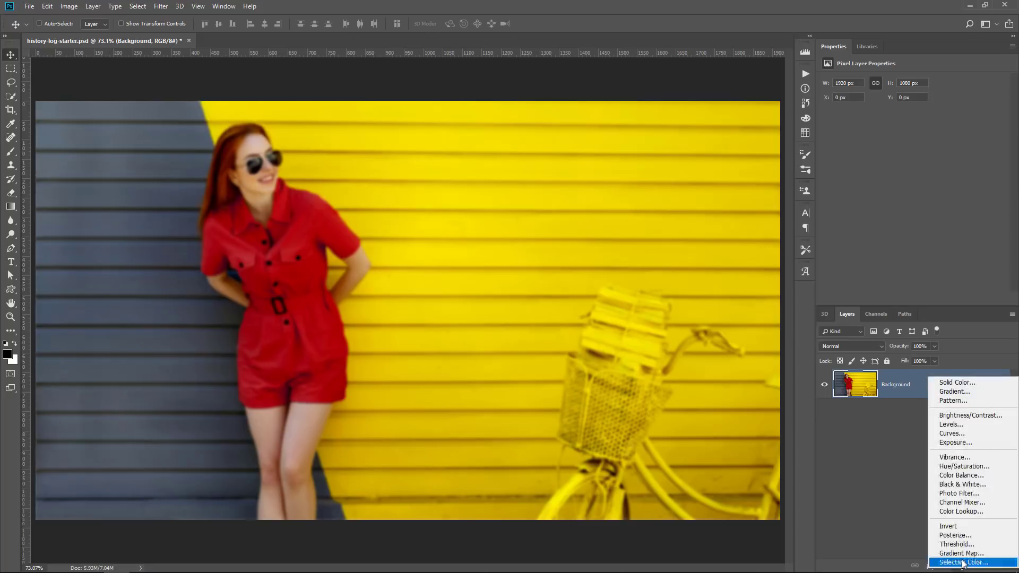
click(969, 434)
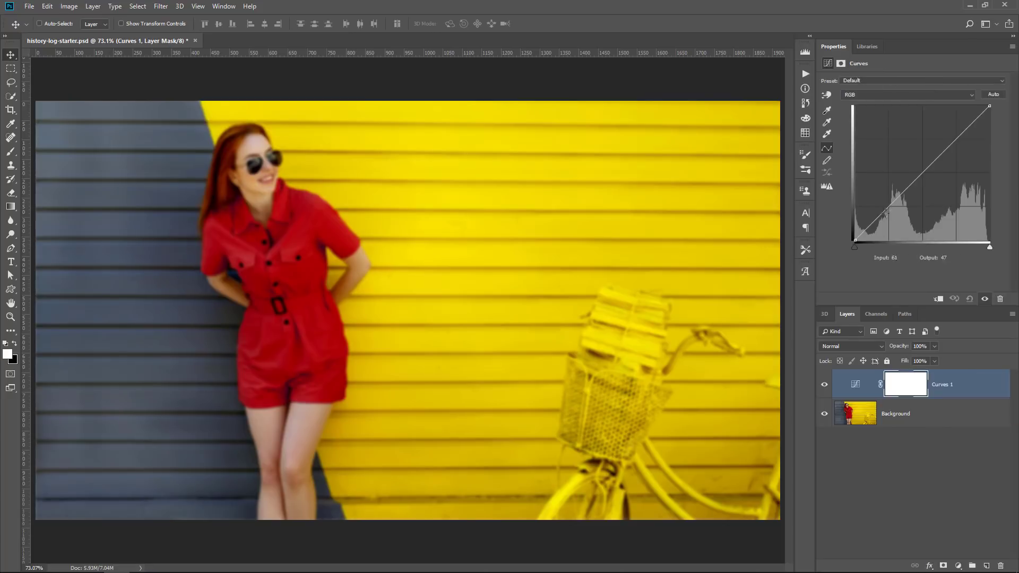
drag(895, 202, 895, 220)
drag(930, 166, 930, 161)
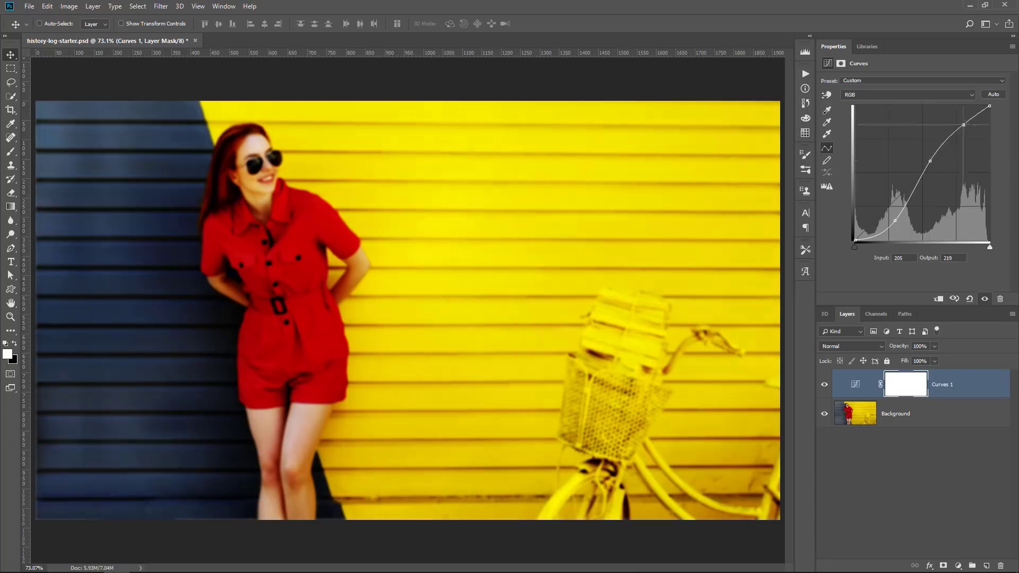
drag(965, 124, 970, 127)
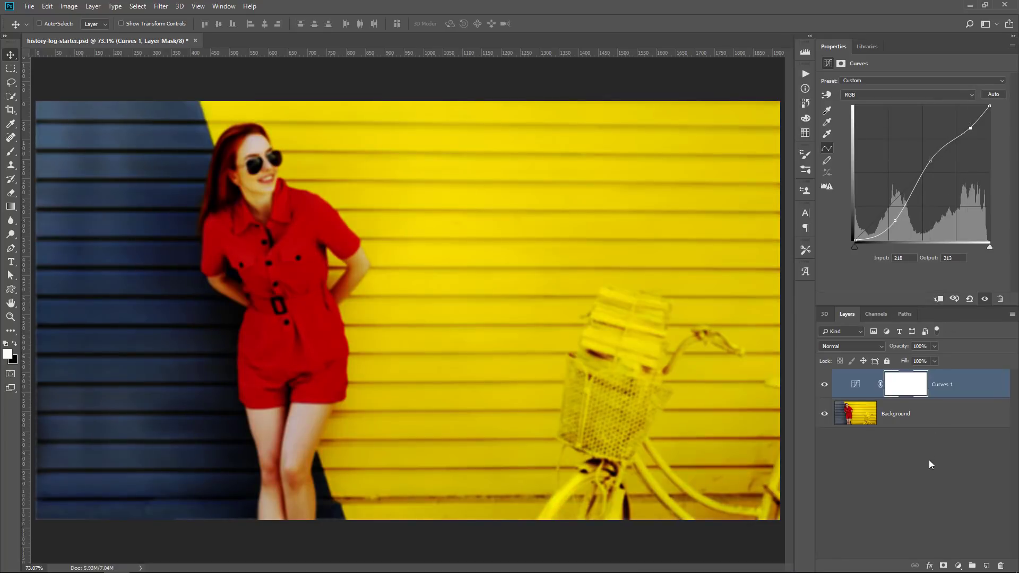
Enable a Gradient Overlay (Multiply, 26%) on the Background layer.
click(944, 420)
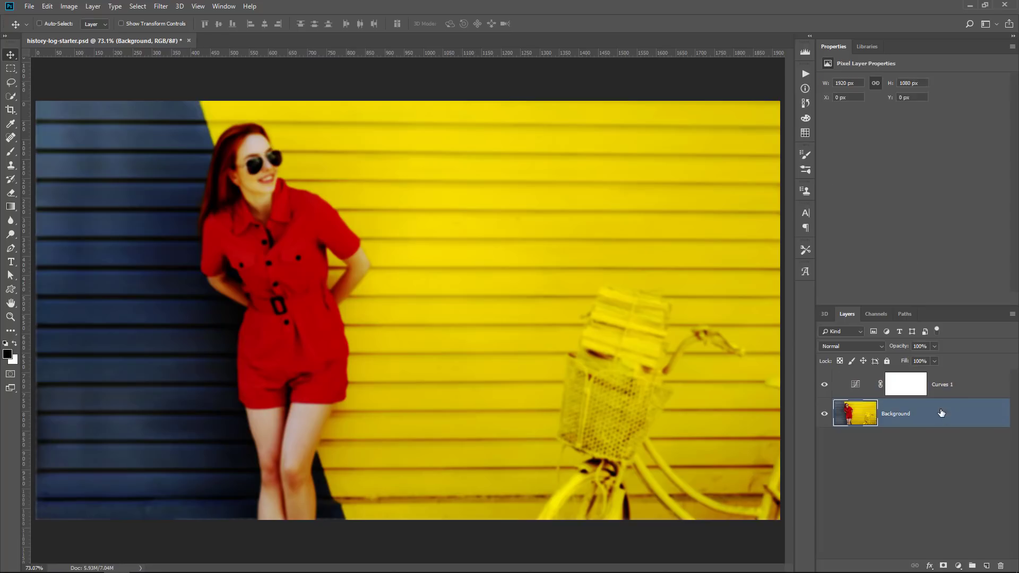
double_click(944, 417)
click(641, 248)
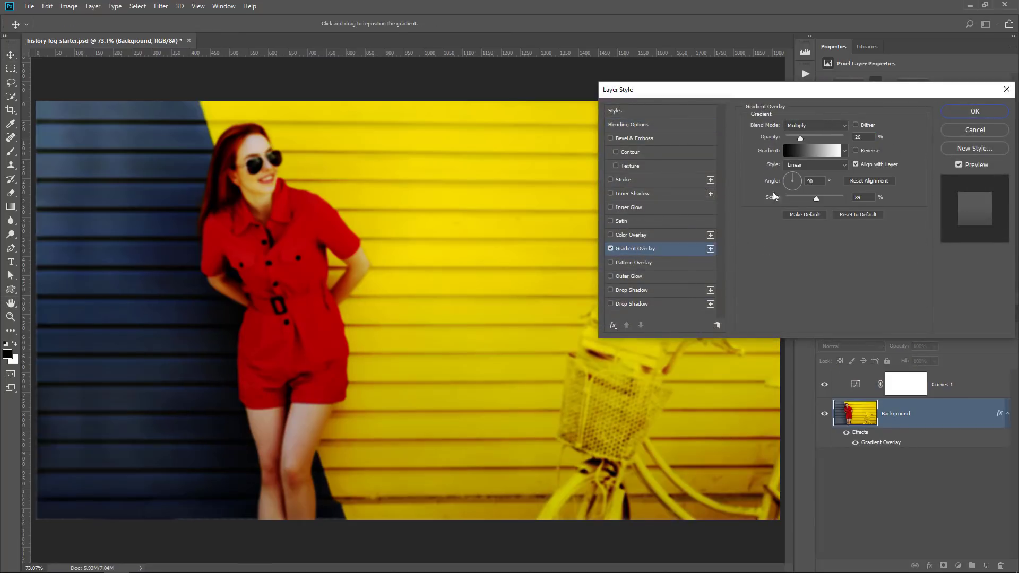
click(966, 116)
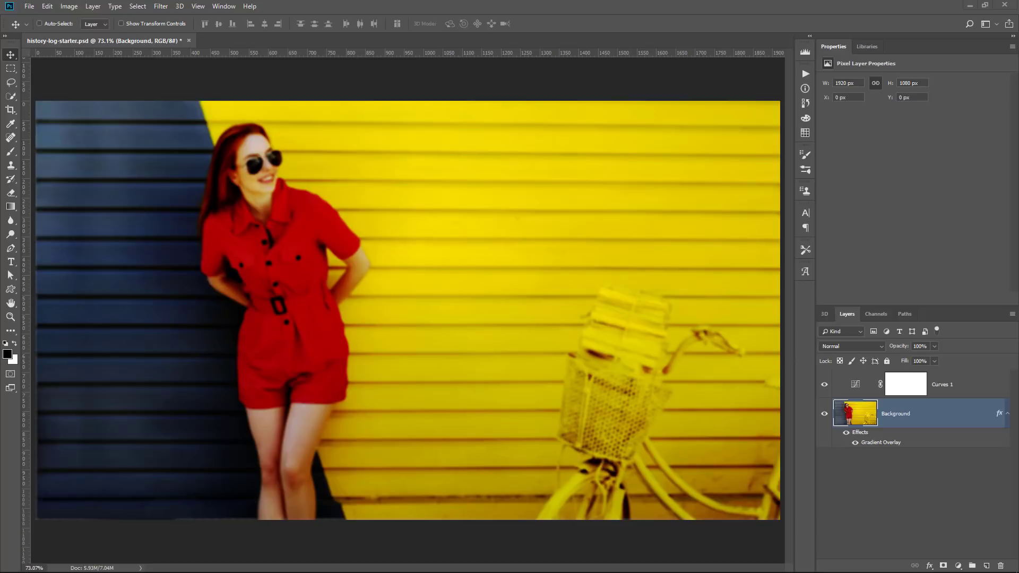
Open 'Photoshop Edit Log.txt' in Notepad, highlight the blur, curves and gradient entries, and close it.
double_click(549, 127)
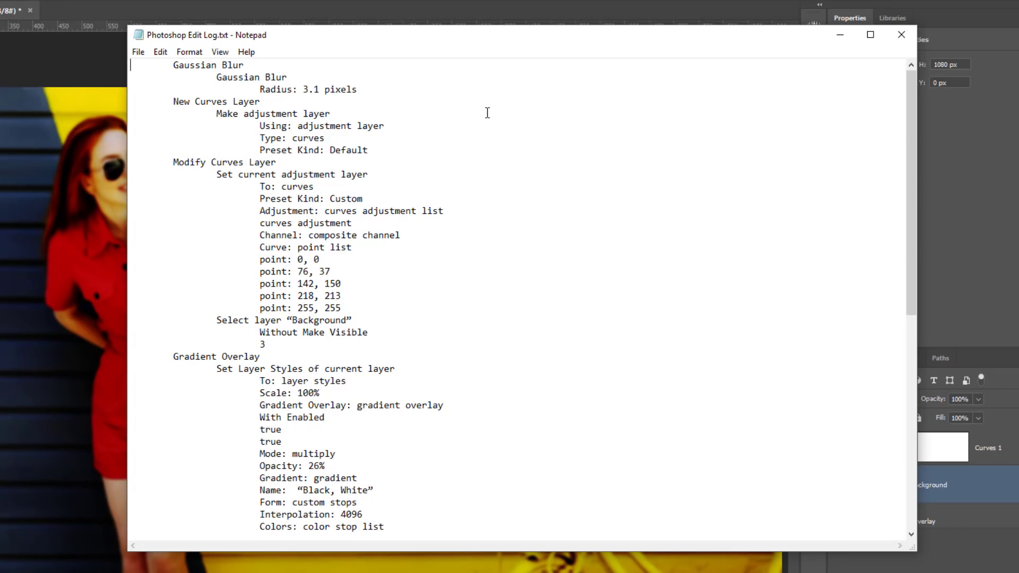
drag(264, 65, 172, 65)
drag(278, 163, 172, 162)
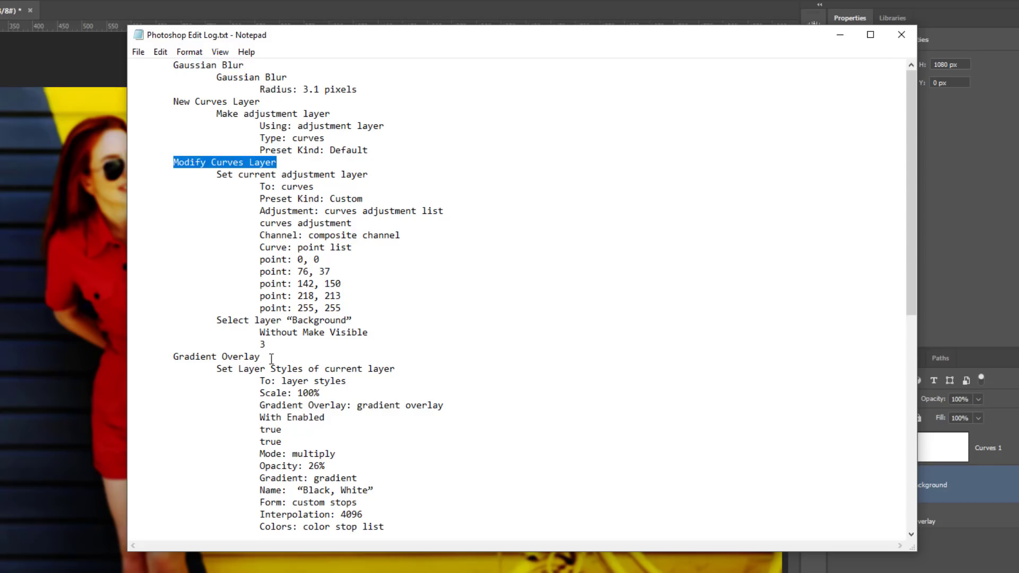
drag(272, 360, 134, 359)
click(260, 405)
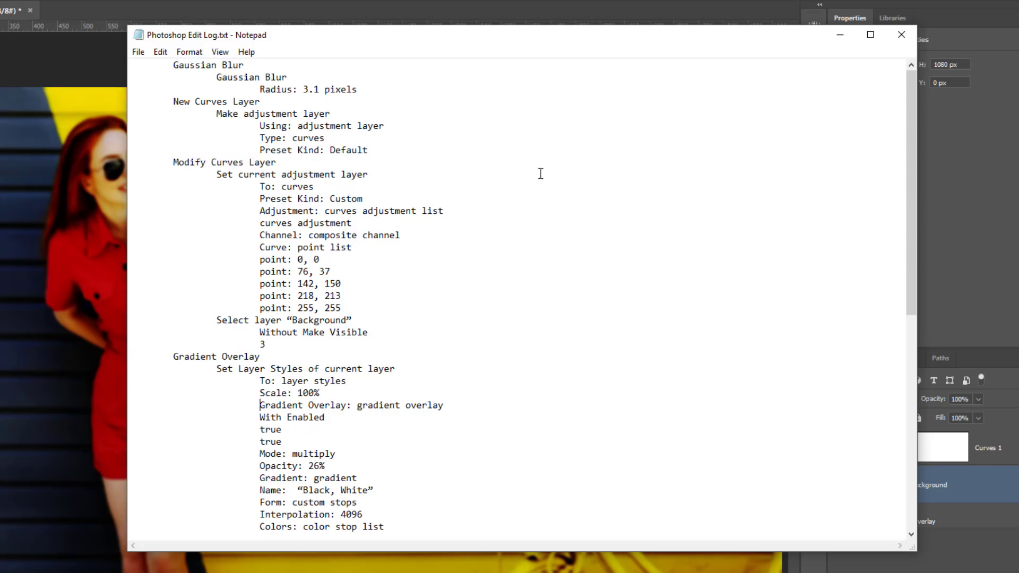
click(901, 34)
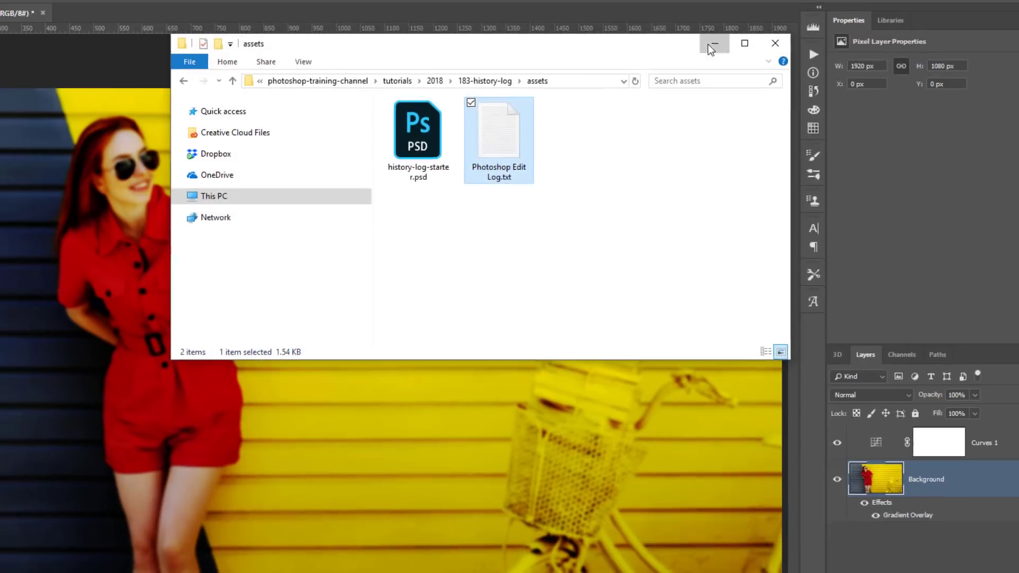
Open File Info from the File menu and show the Photoshop edit history metadata.
click(711, 49)
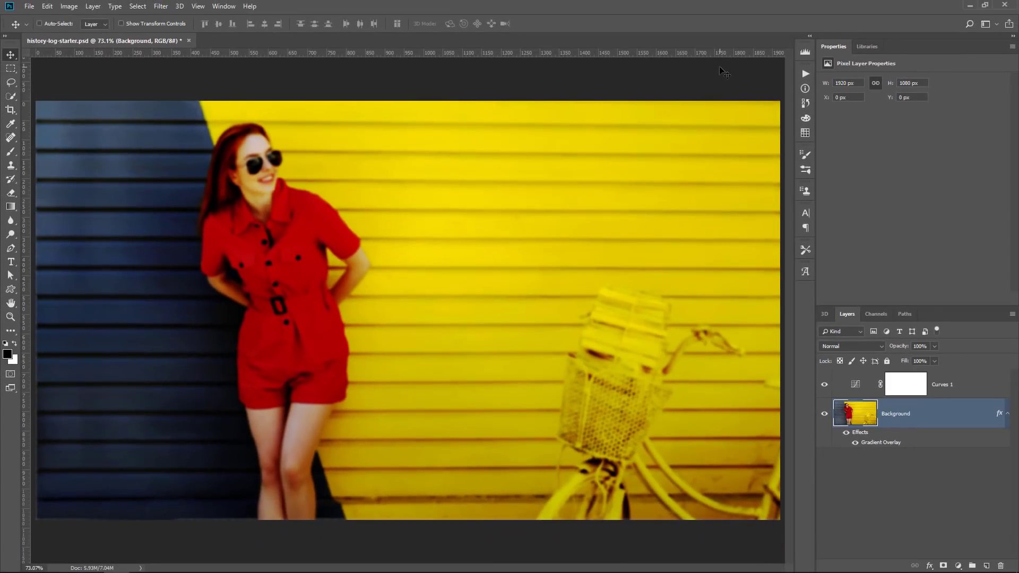
click(30, 6)
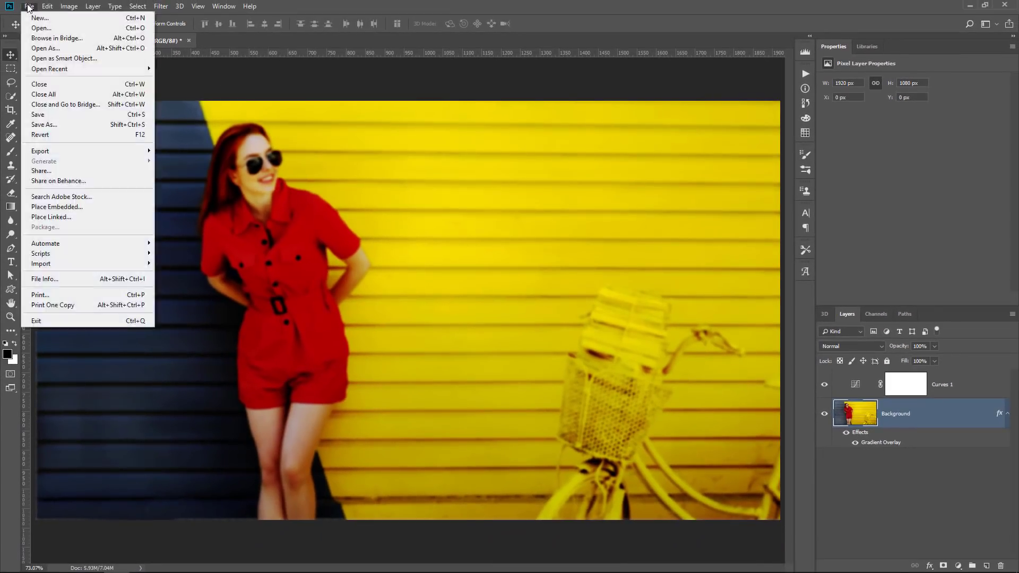
click(65, 280)
click(367, 233)
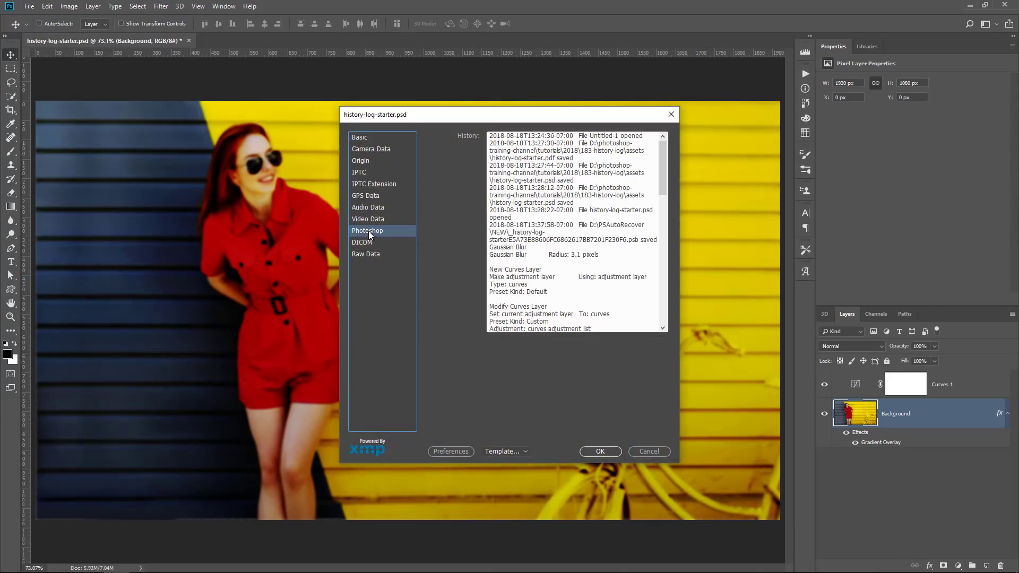
drag(663, 172, 659, 301)
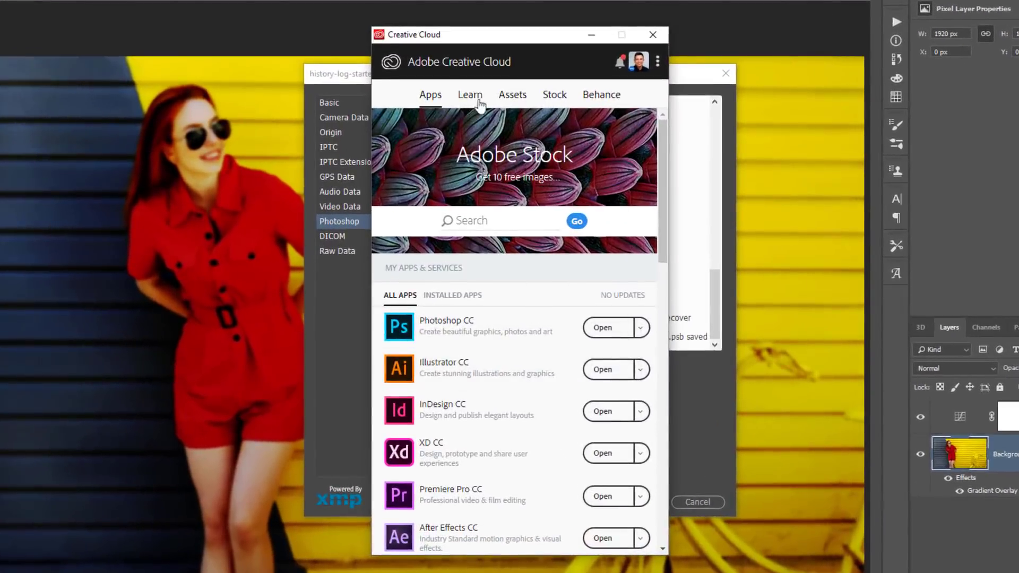
Go from the Creative Cloud Learn tab's See all link to Adobe Help Center.
click(472, 97)
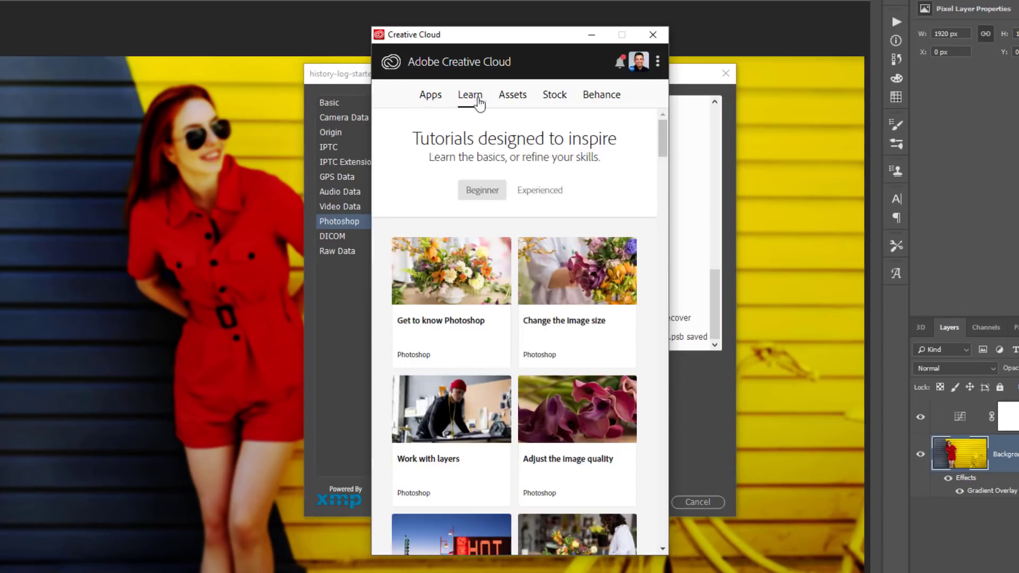
drag(663, 154, 680, 546)
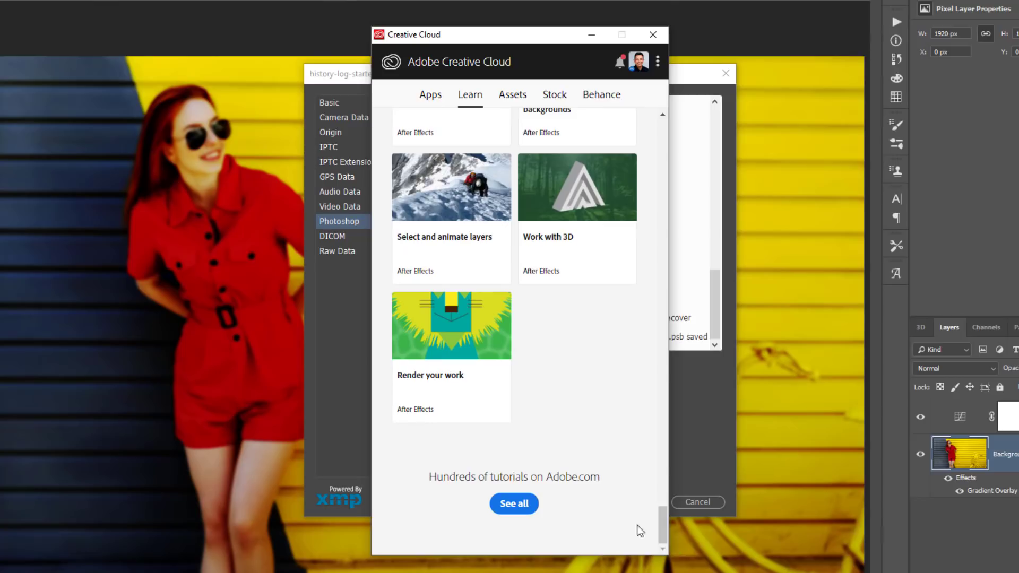
click(514, 504)
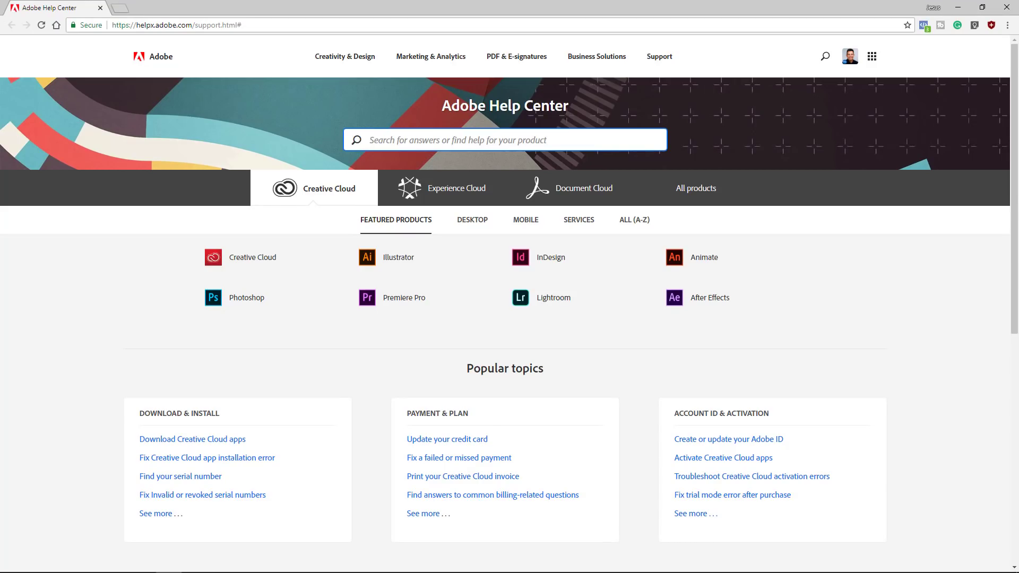
Open the Lightroom CC tutorials and browse the Beginner photo editing course carousel.
click(560, 305)
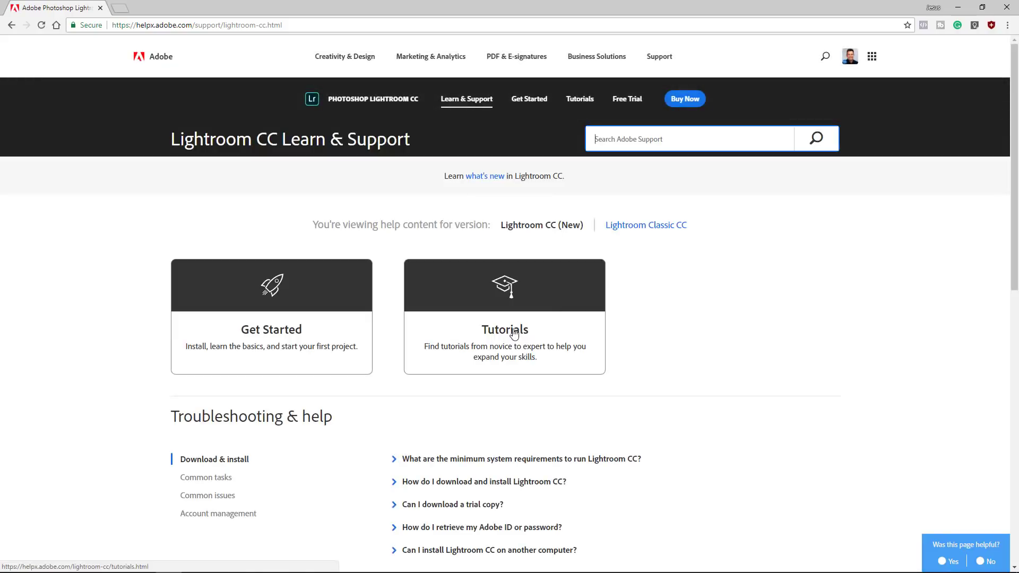
click(514, 334)
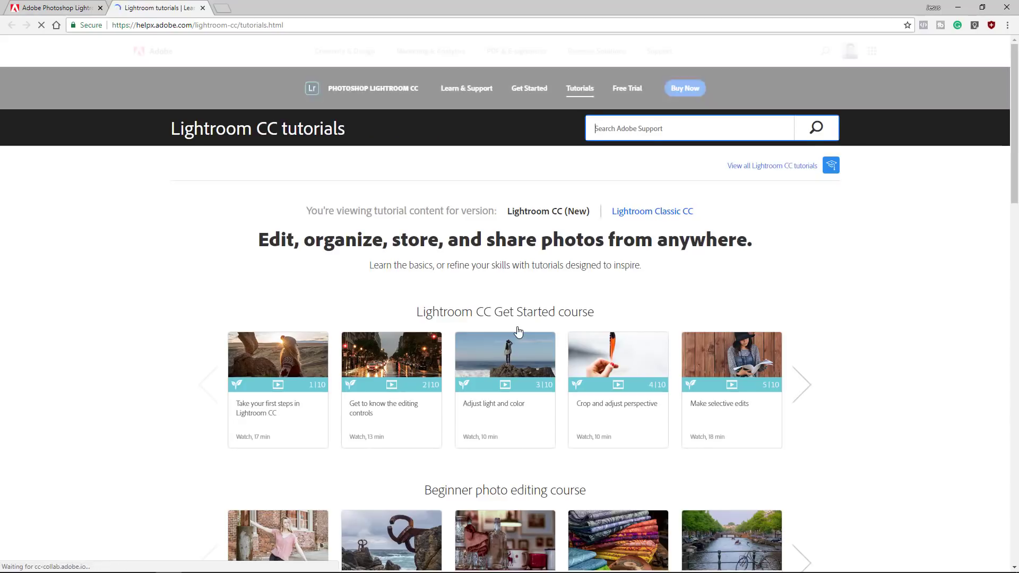
scroll(516, 328, down, 2)
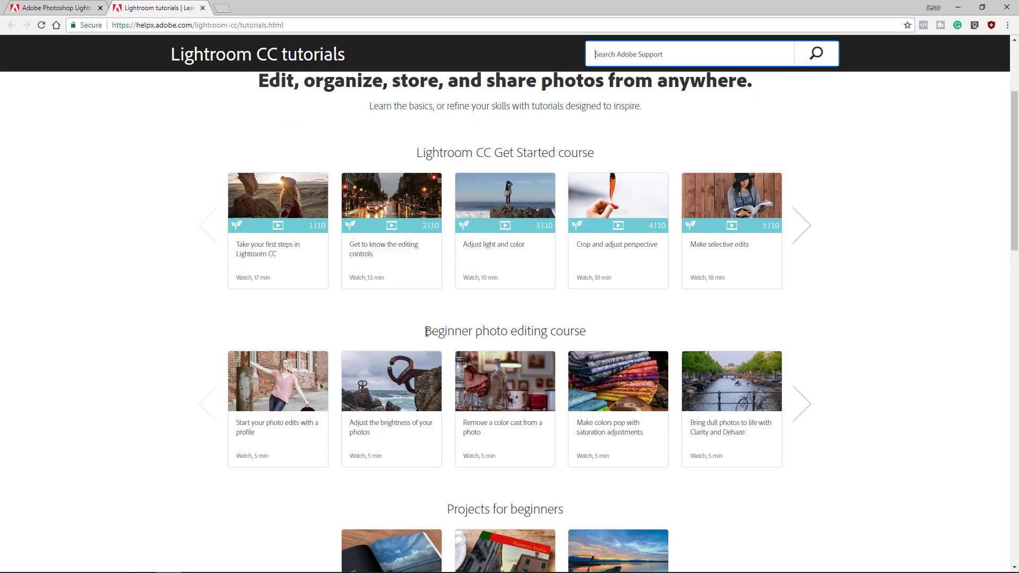
drag(426, 331, 589, 334)
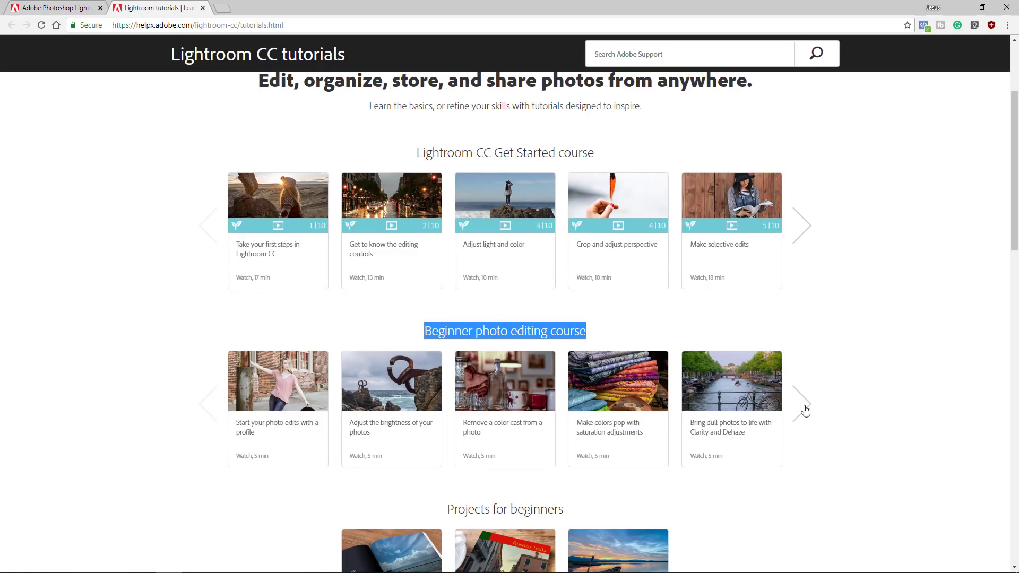
click(804, 411)
click(364, 416)
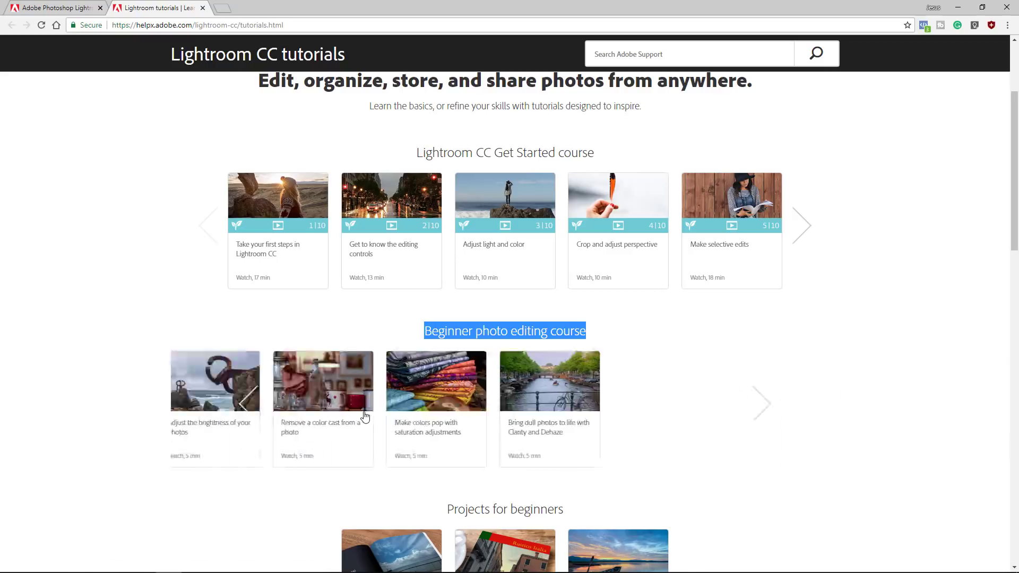
Open the 'Start your photo edits with a profile' tutorial in Adobe Help Center.
click(279, 431)
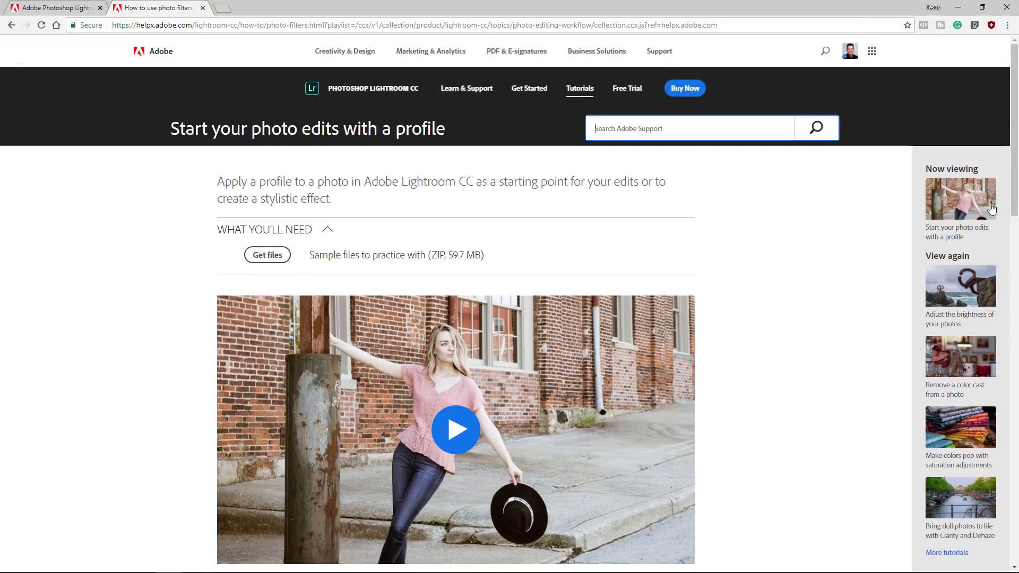
mouse_move(1015, 199)
mouse_down()
mouse_move(1017, 287)
mouse_move(1017, 159)
mouse_up()
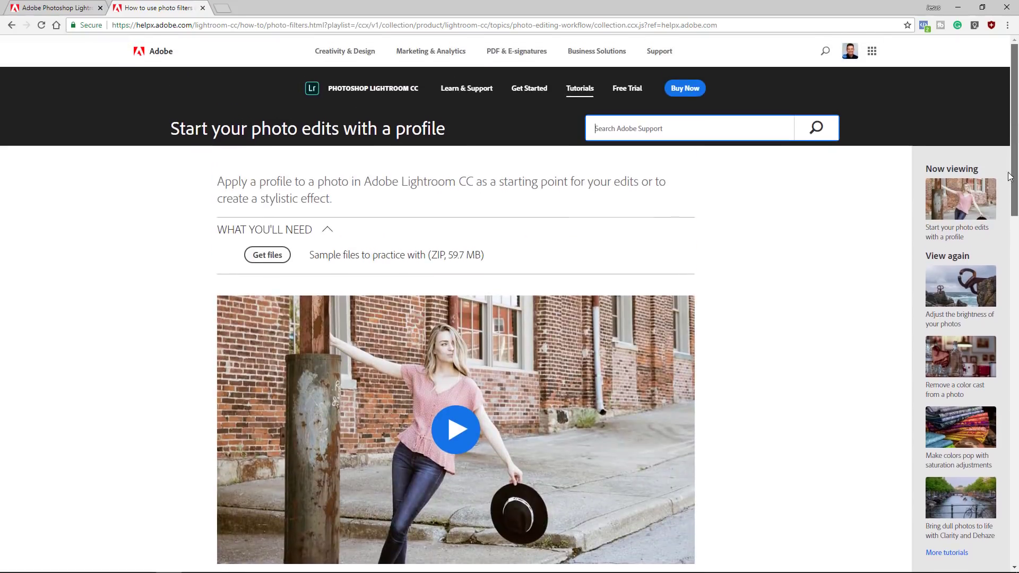